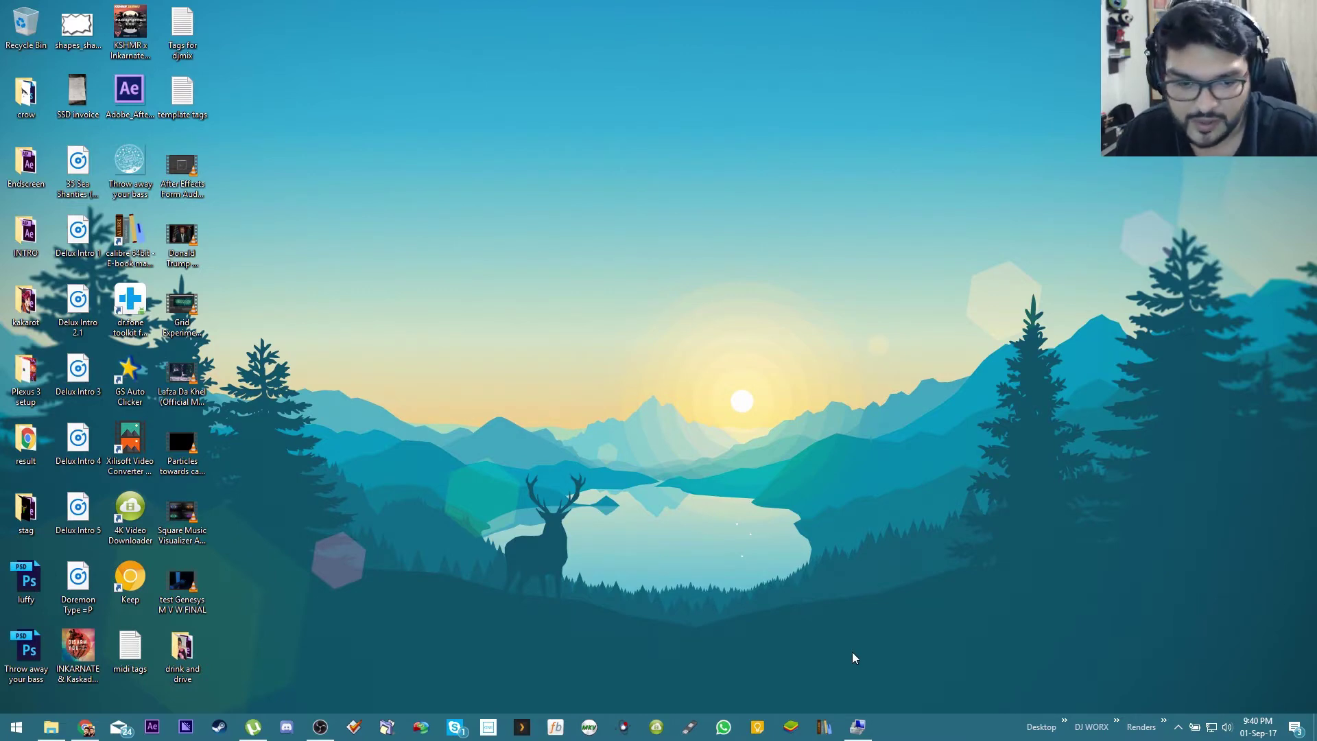
# Step: Bring back Disk Management and select Disk 7's 931.51 GB WD 1TB (U:) partition
pyautogui.click(858, 727)
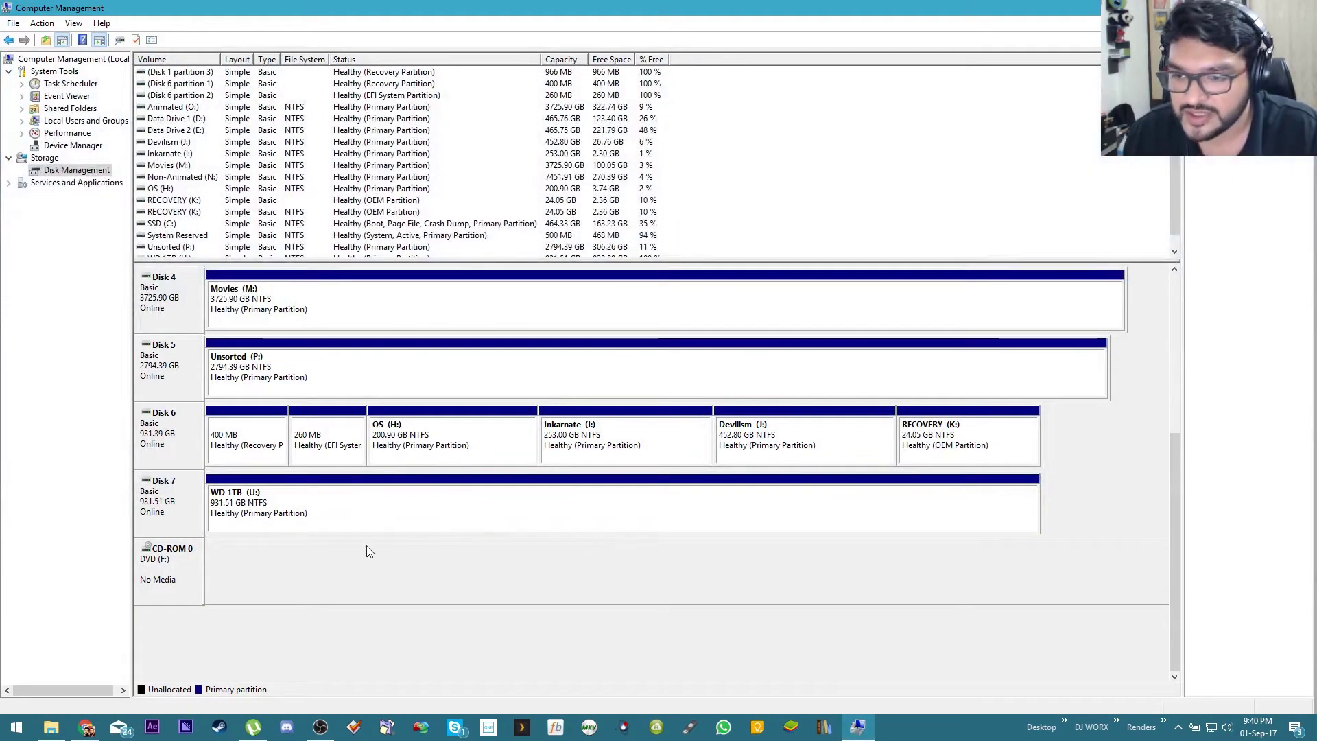
pyautogui.click(307, 506)
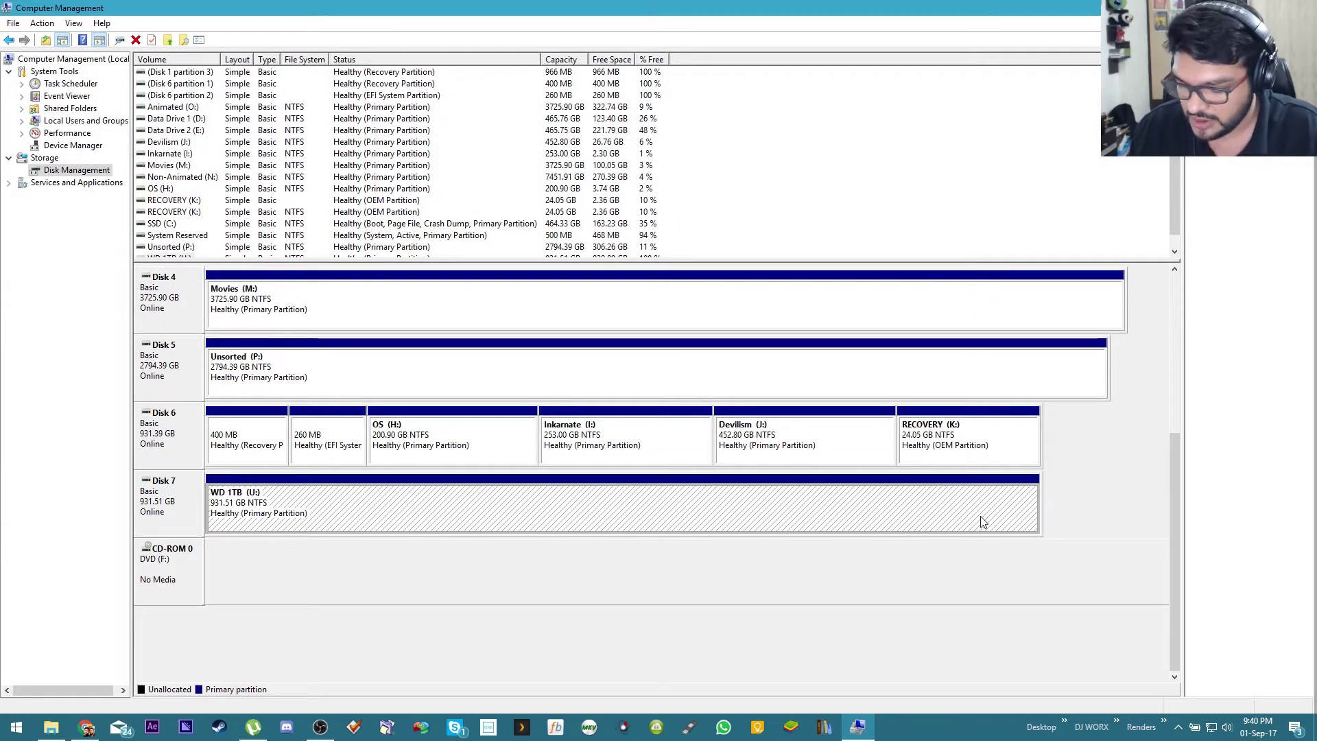
pyautogui.press('super+e')
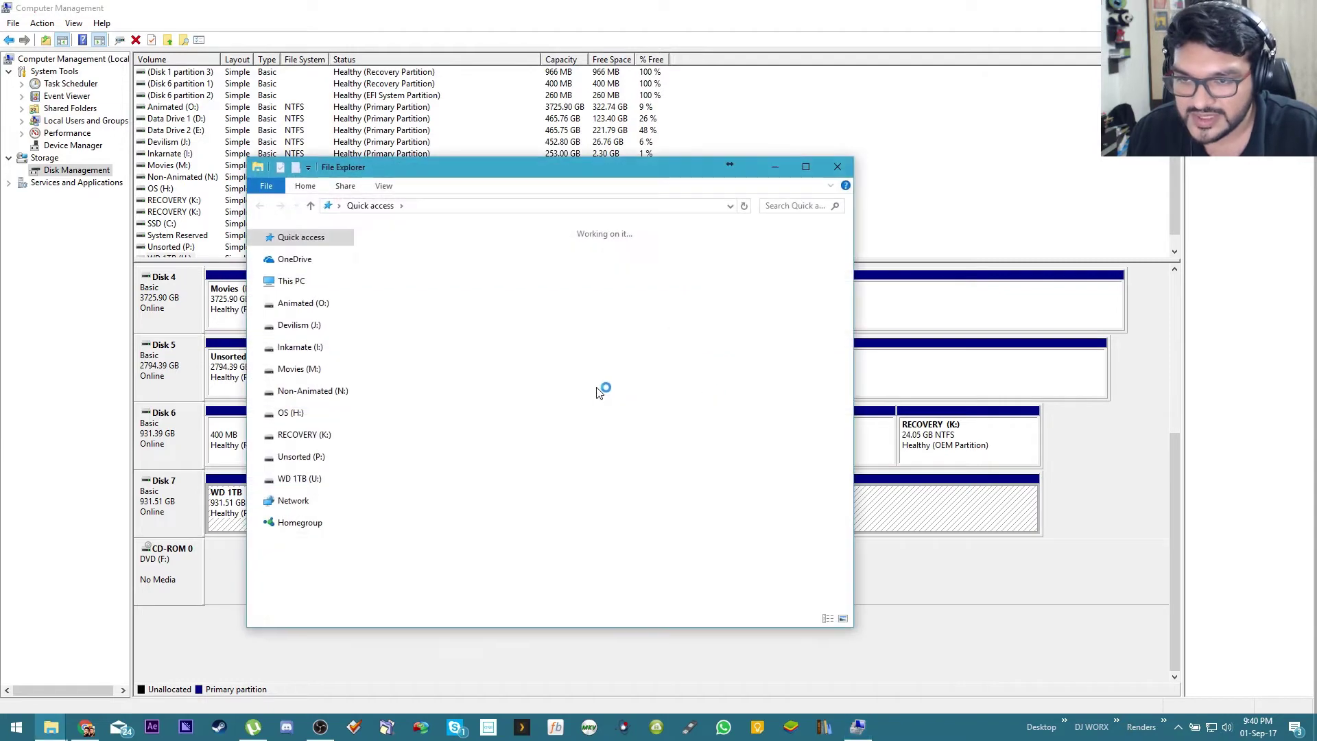
pyautogui.click(302, 479)
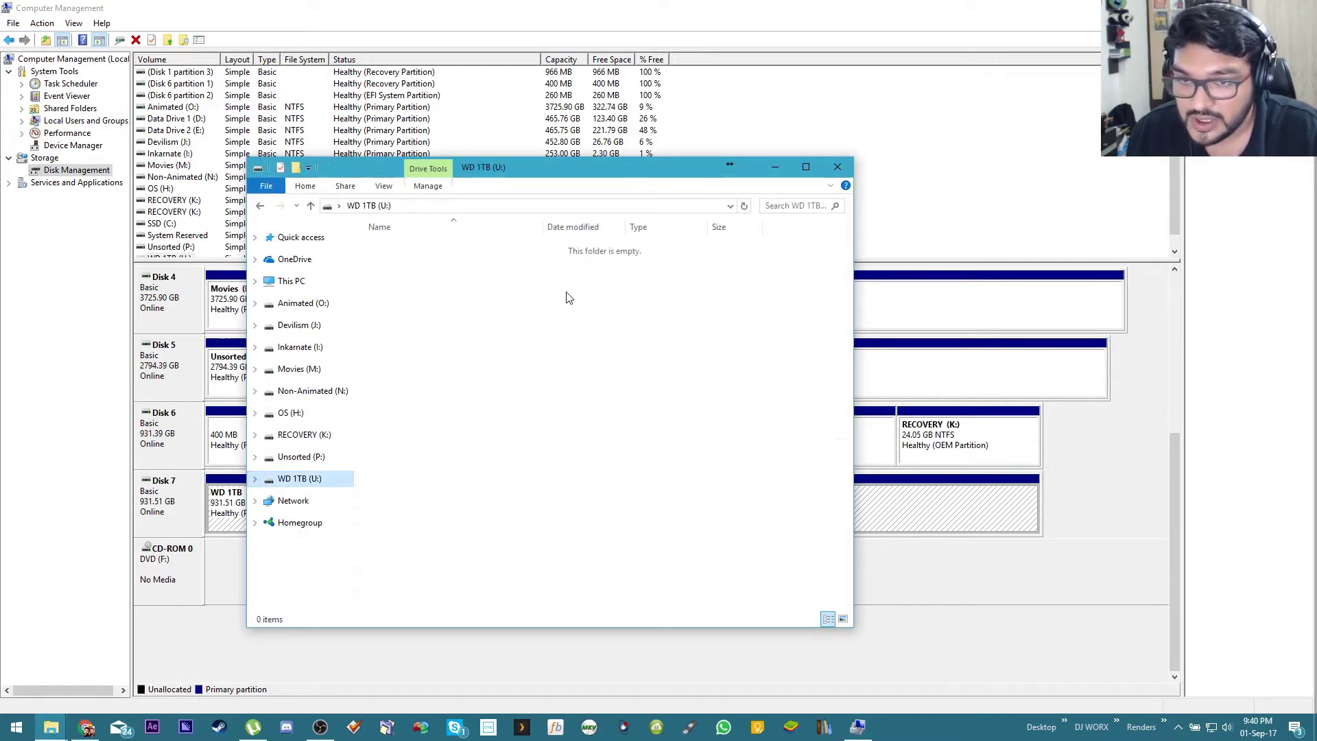
pyautogui.click(838, 167)
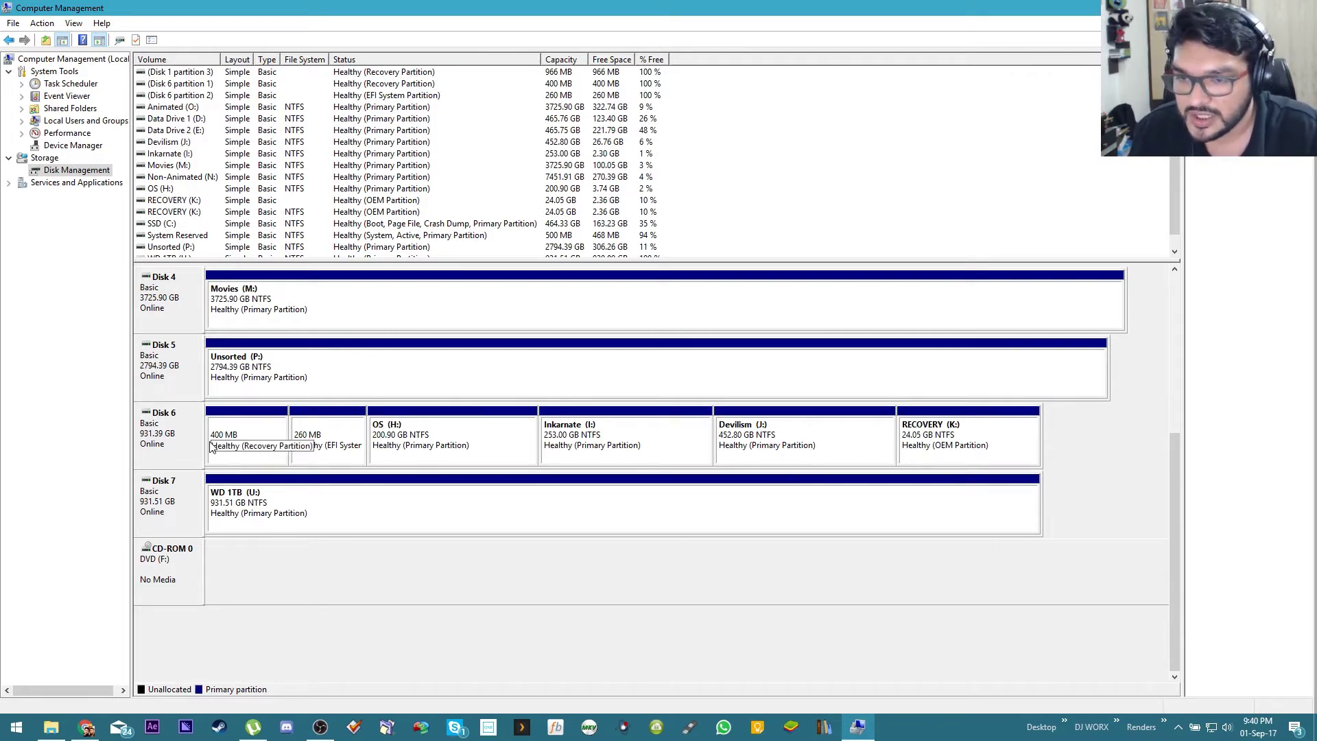
# Step: Close Computer Management
pyautogui.click(857, 726)
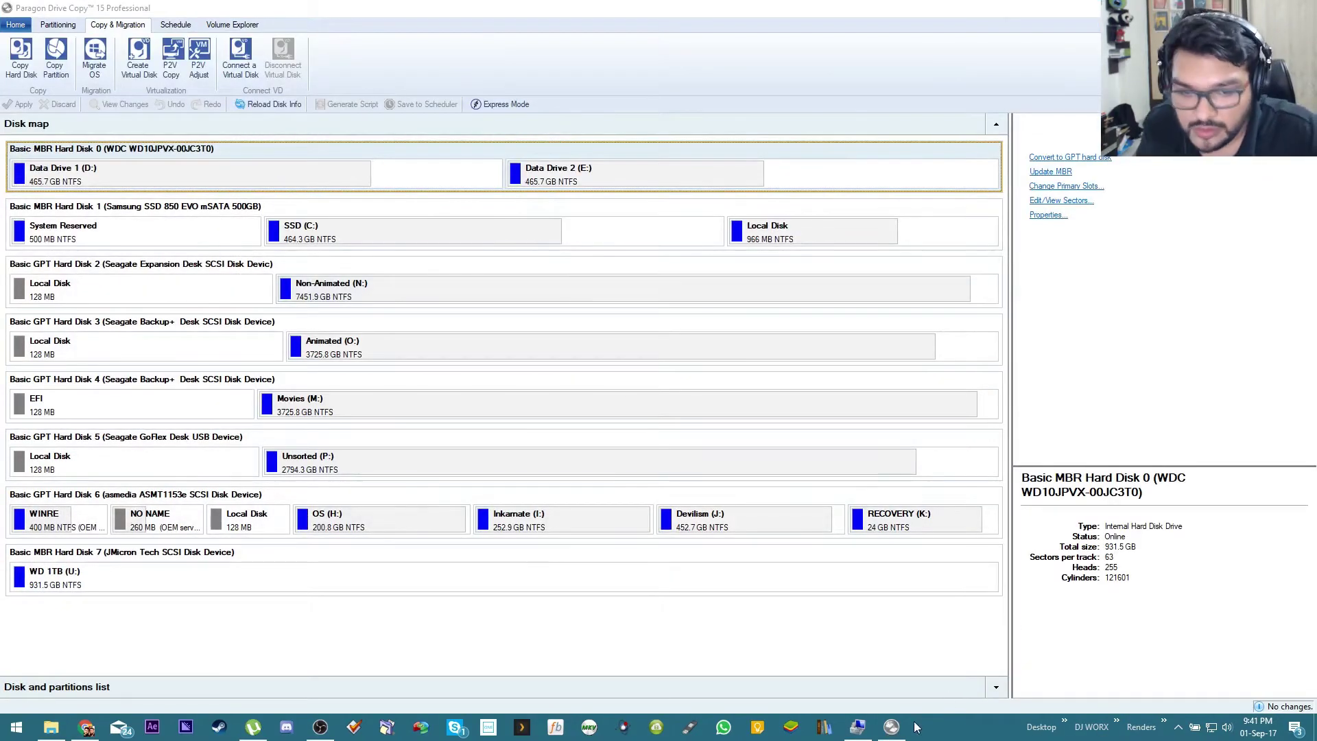
pyautogui.click(858, 727)
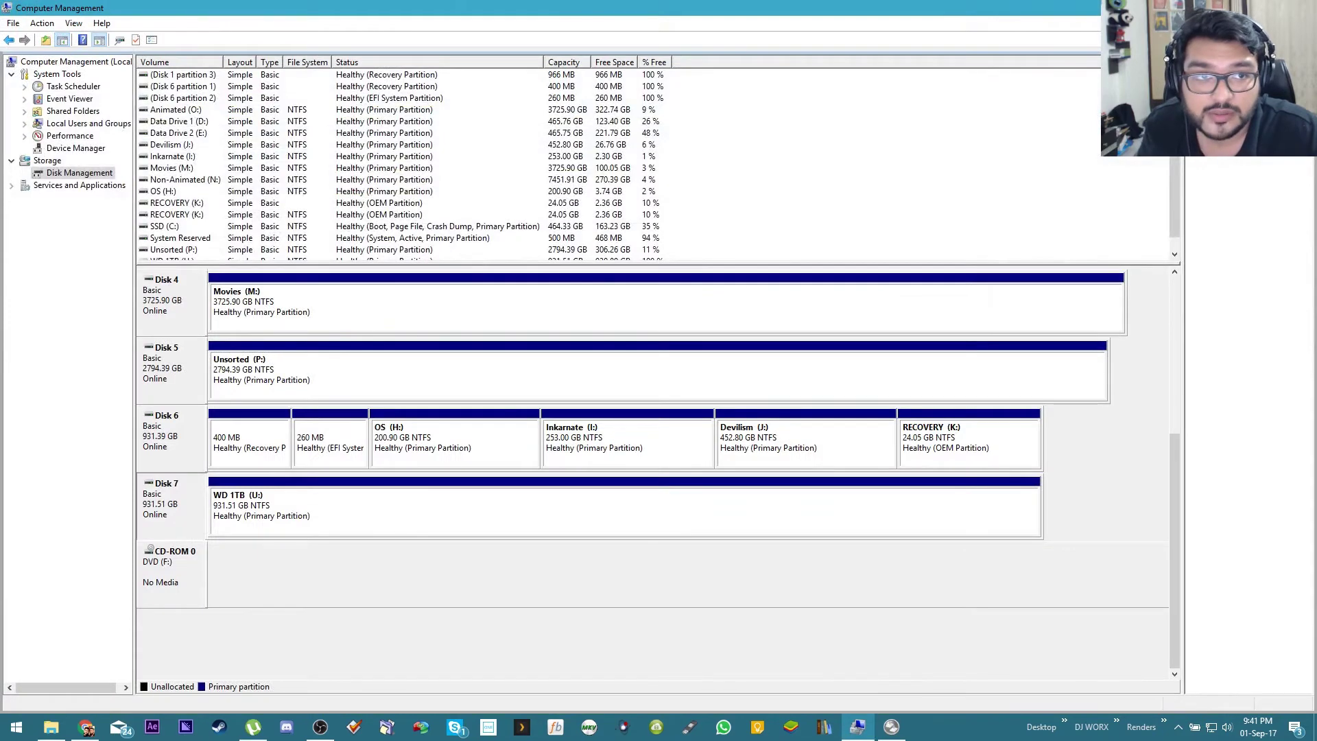
pyautogui.hotkey('alt', 'F4')
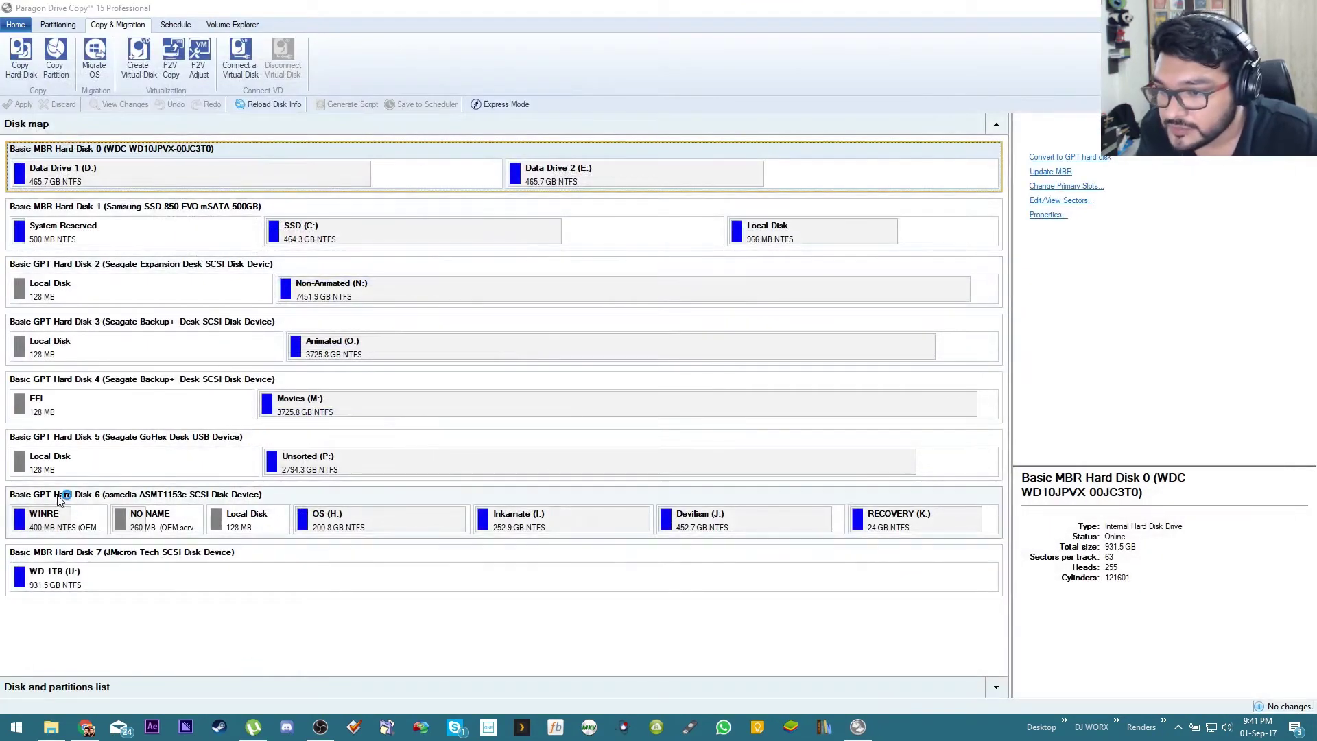
# Step: Compare Disk 6 and Disk 7 in Paragon's disk map, ending with Disk 6 selected
pyautogui.click(91, 560)
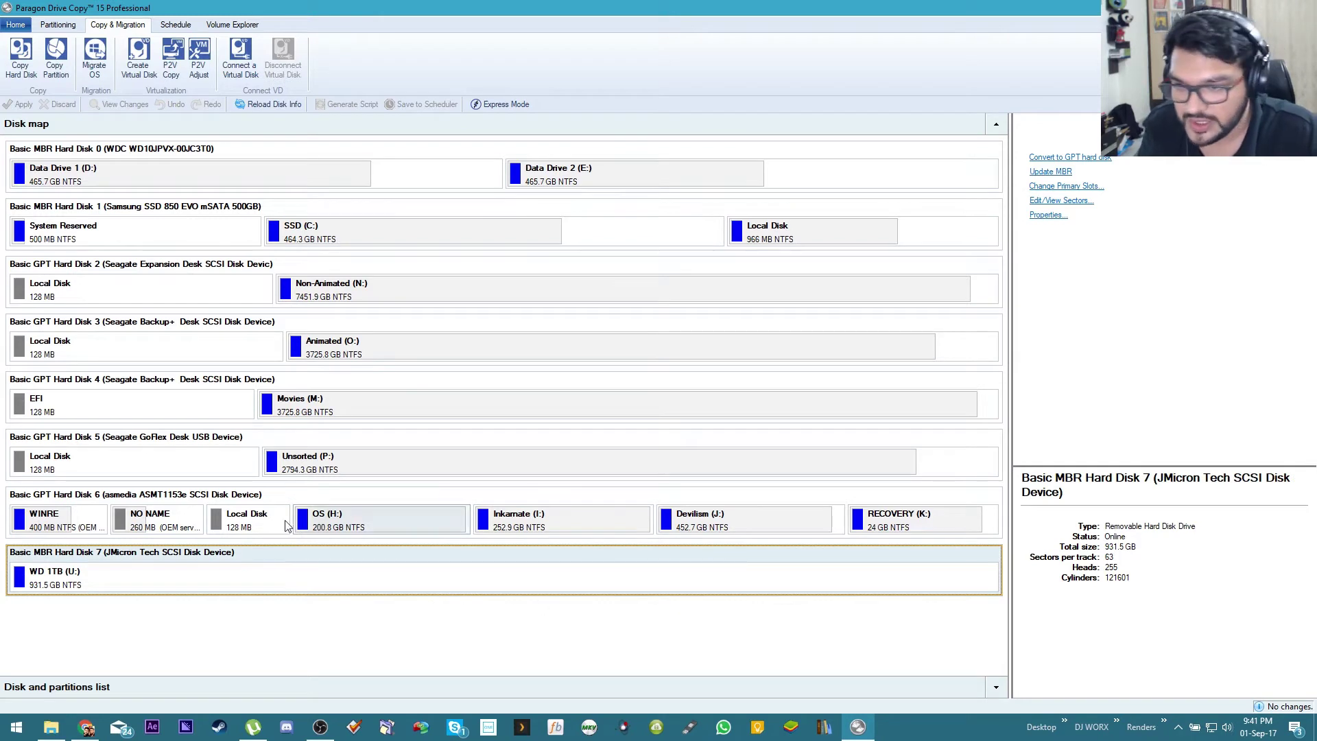
pyautogui.click(275, 496)
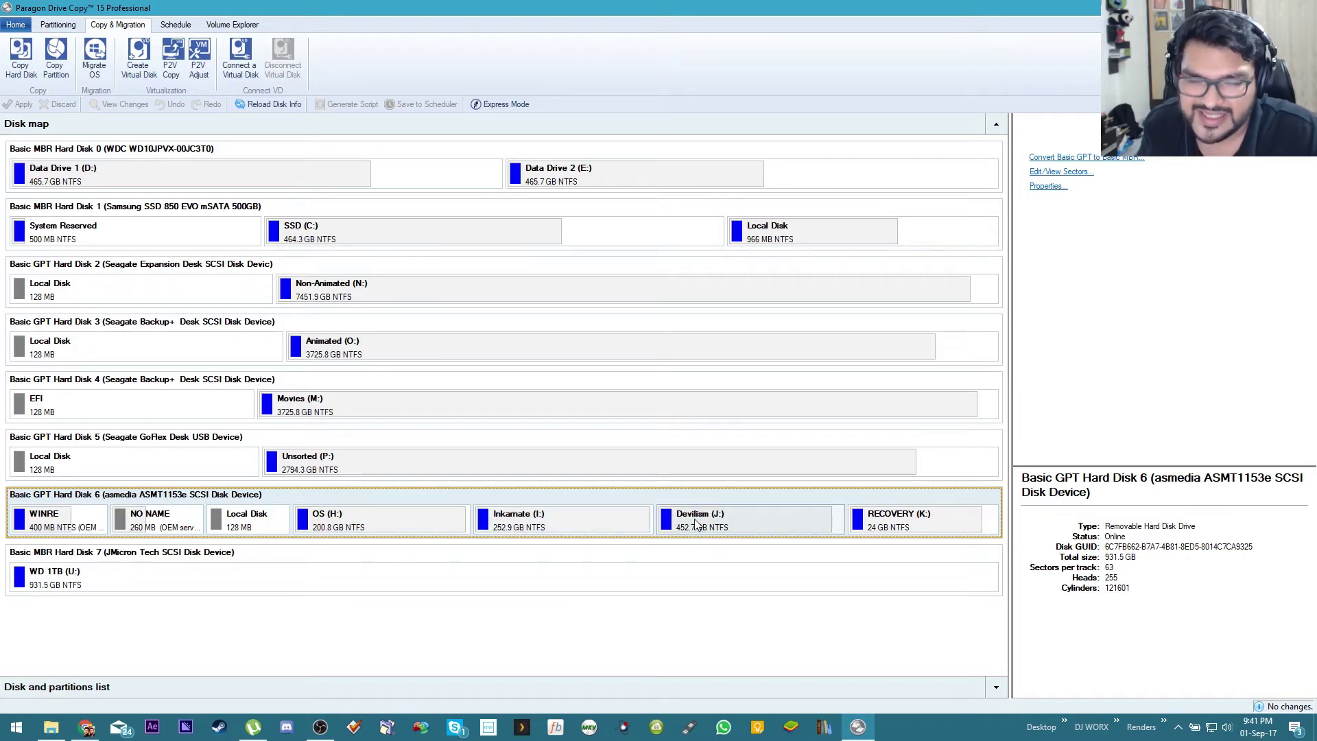
pyautogui.moveTo(696, 524)
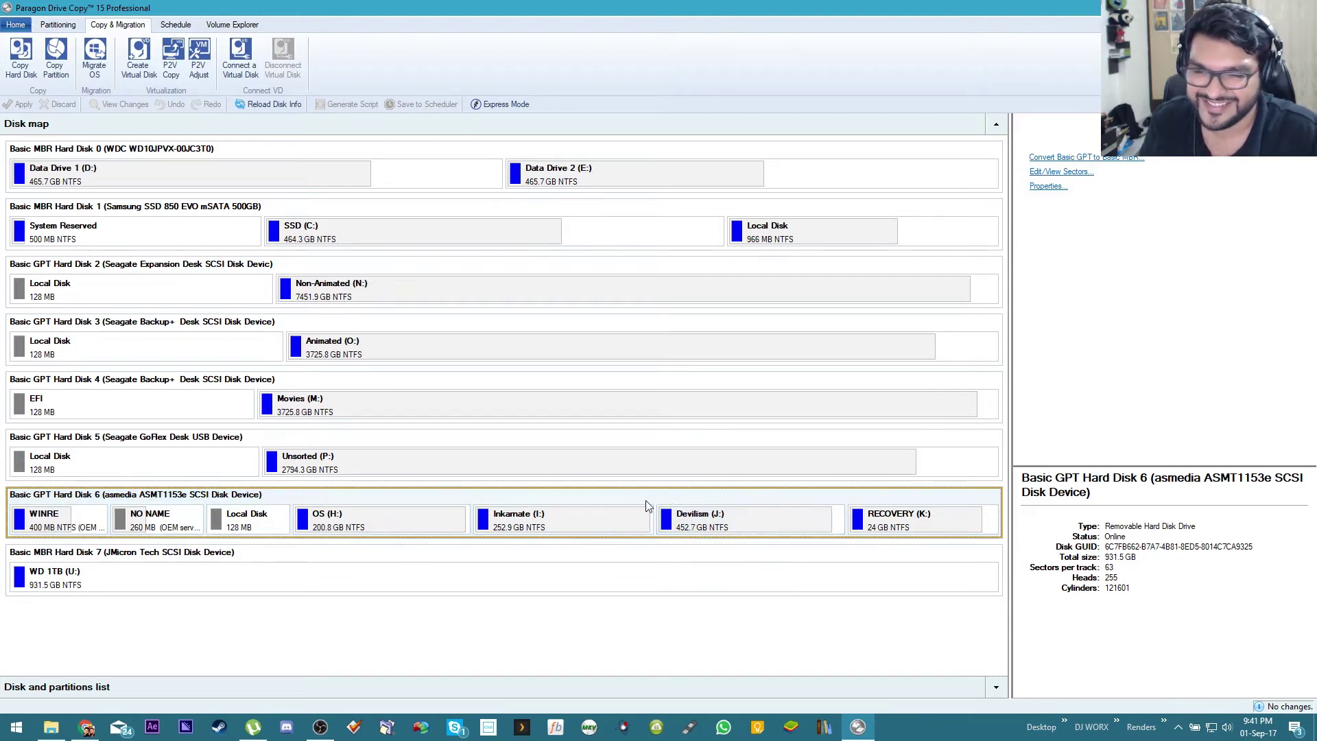
pyautogui.click(591, 551)
pyautogui.click(611, 502)
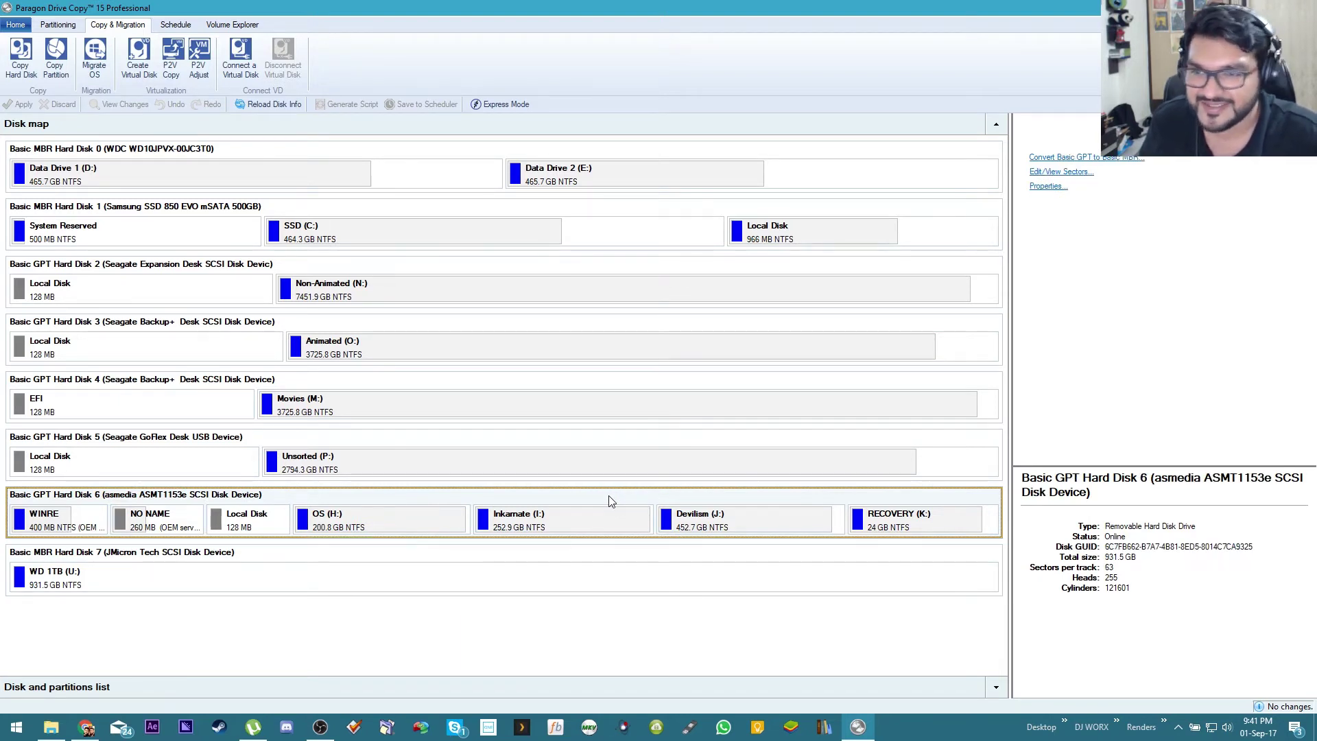
pyautogui.click(268, 546)
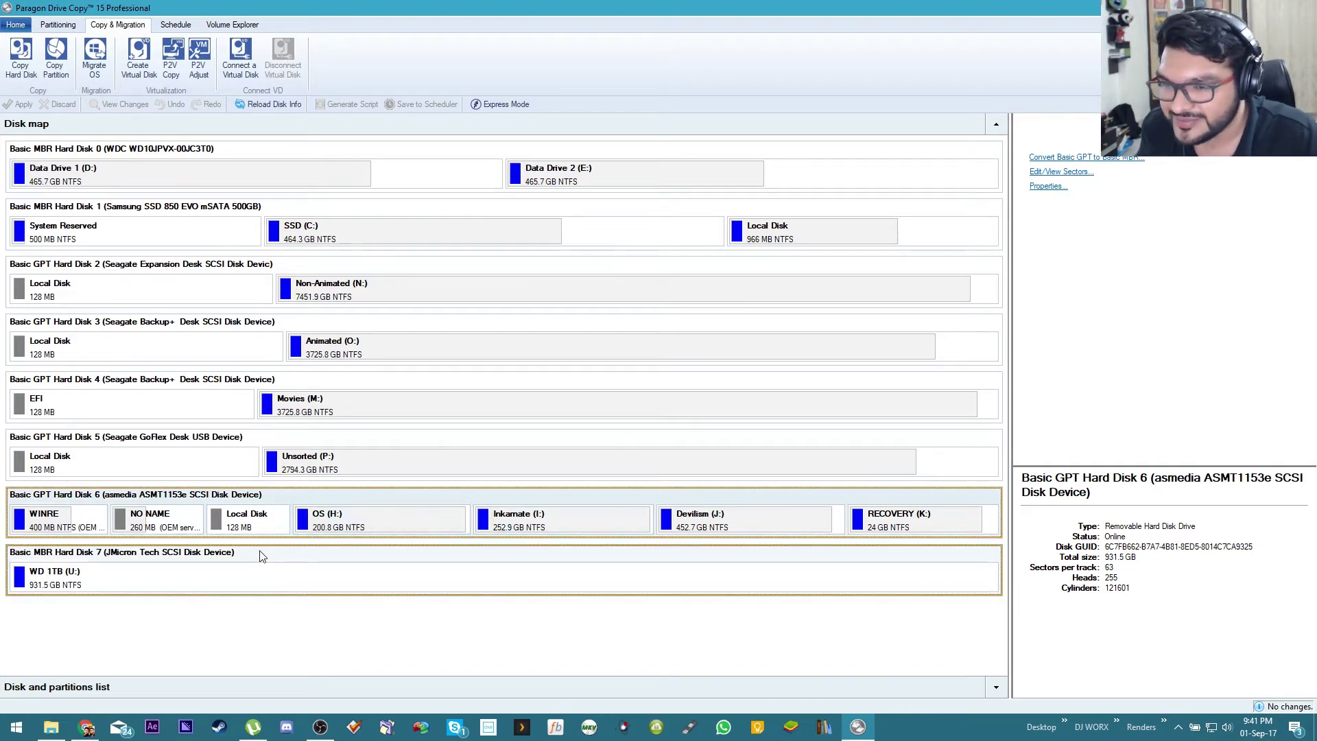
# Step: Start the copy wizard with Disk 6 as the source disk
pyautogui.click(256, 491)
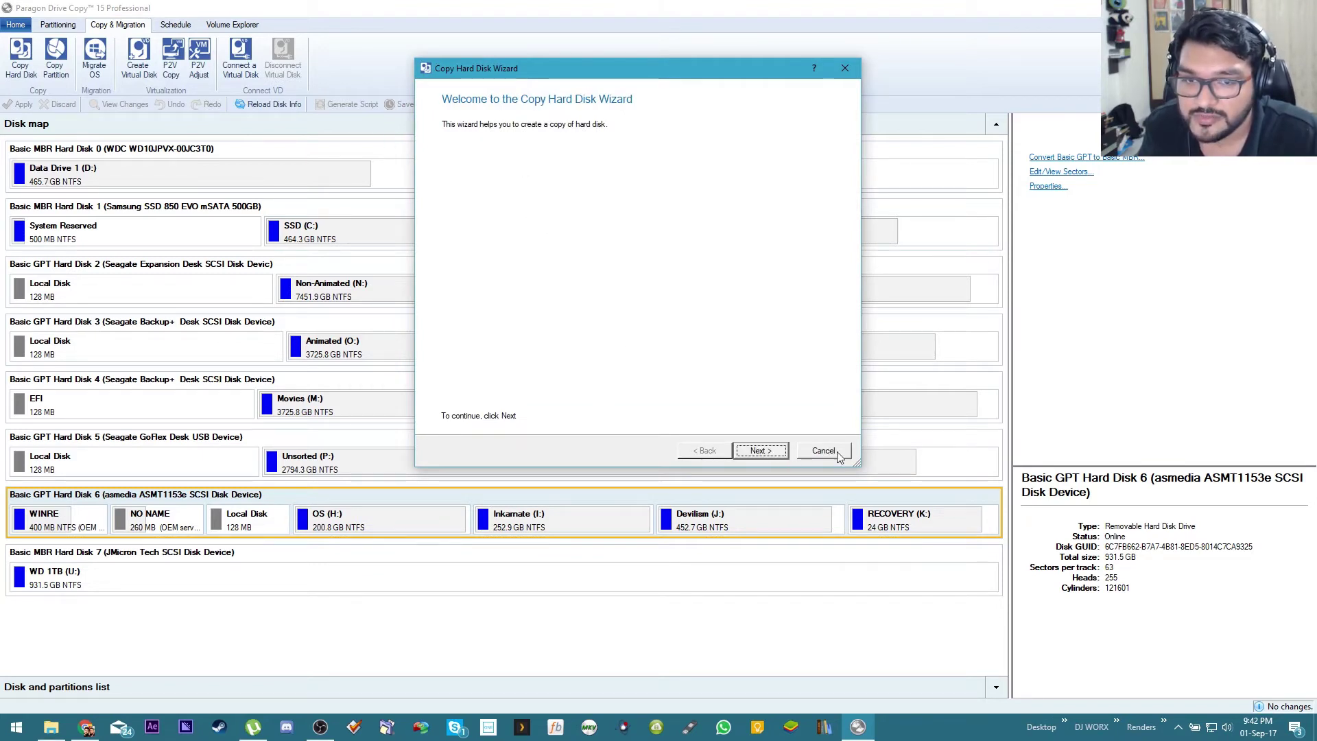
pyautogui.click(758, 453)
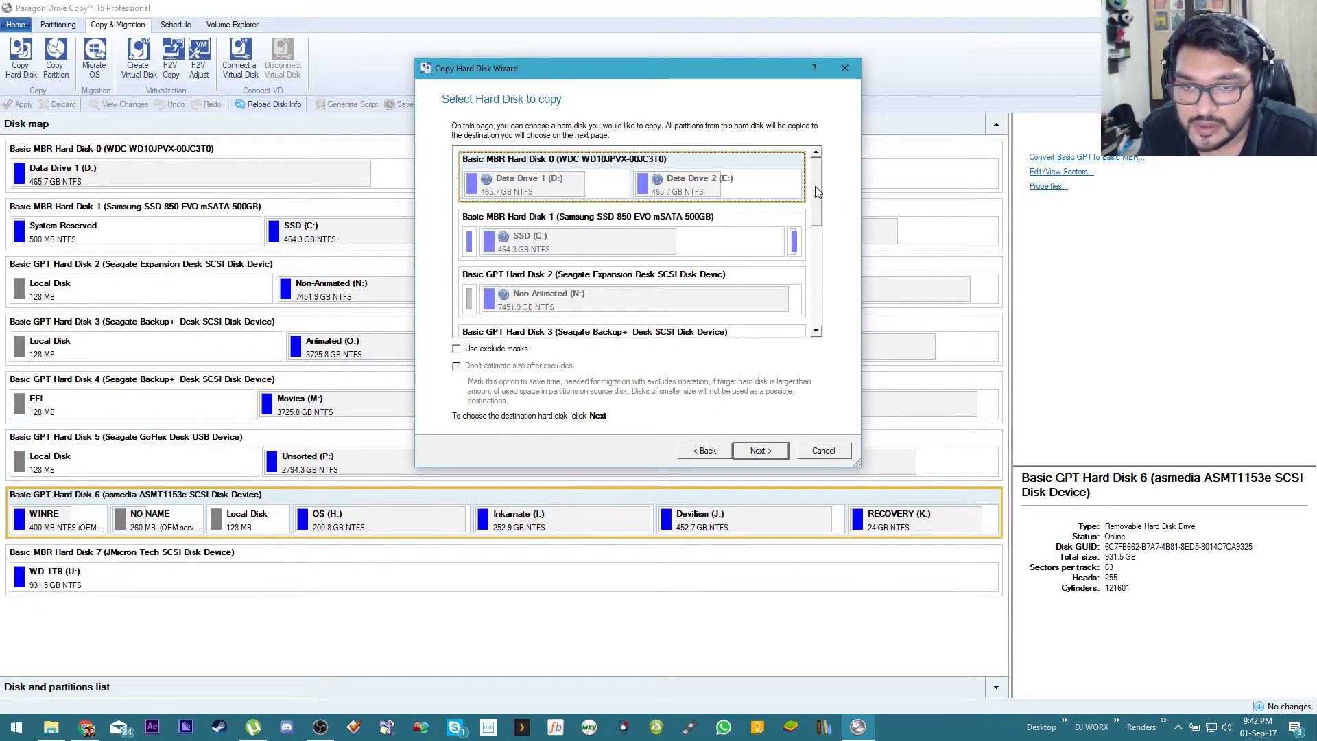
pyautogui.moveTo(816, 192); pyautogui.dragTo(794, 291)
pyautogui.click(632, 231)
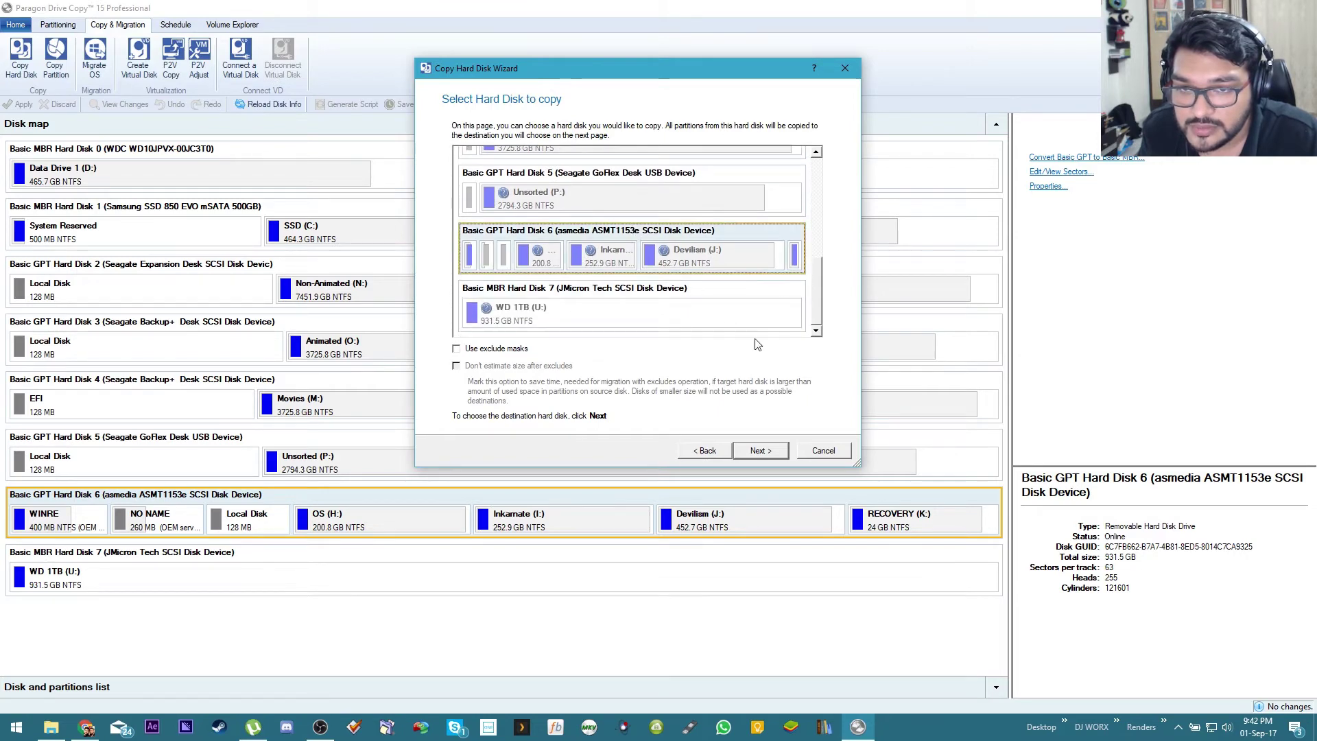
# Step: Pick Disk 7 (JMicron) as the copy target and confirm overwriting its data
pyautogui.click(763, 451)
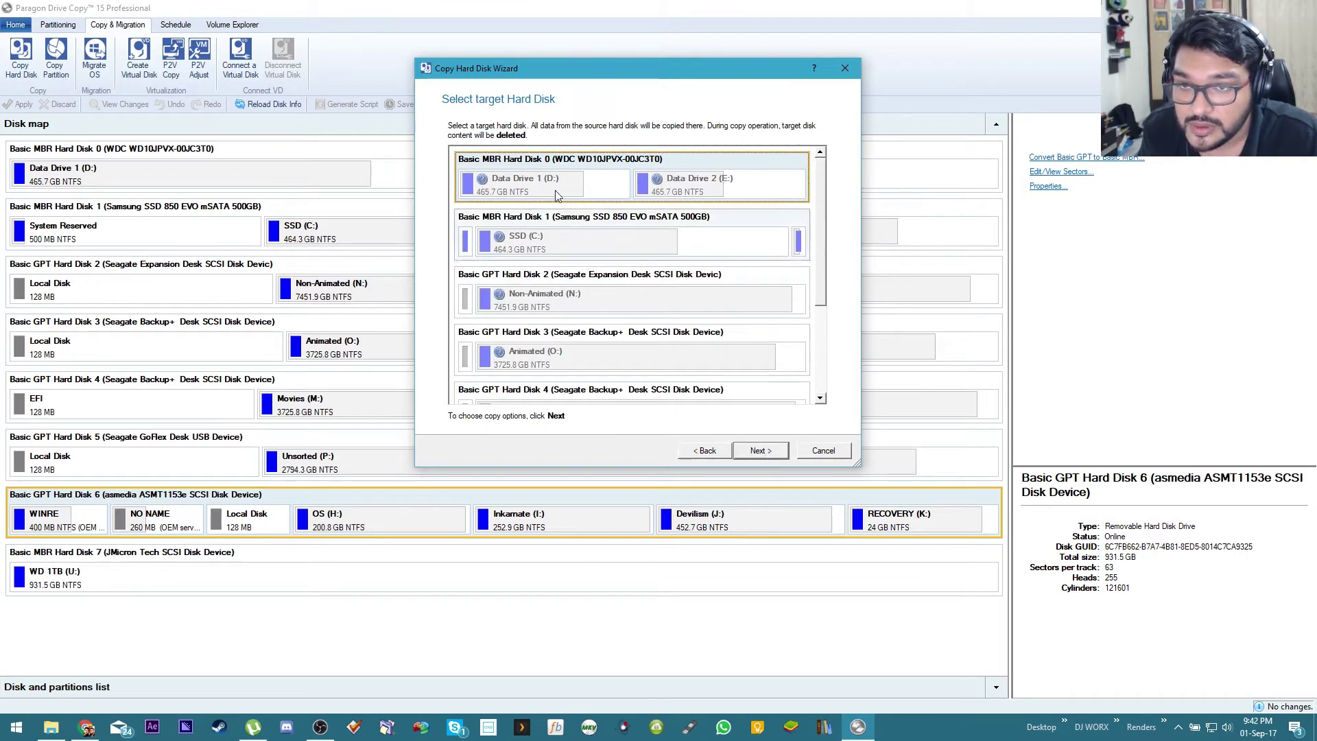
pyautogui.moveTo(821, 218); pyautogui.dragTo(818, 356)
pyautogui.click(580, 367)
pyautogui.click(752, 451)
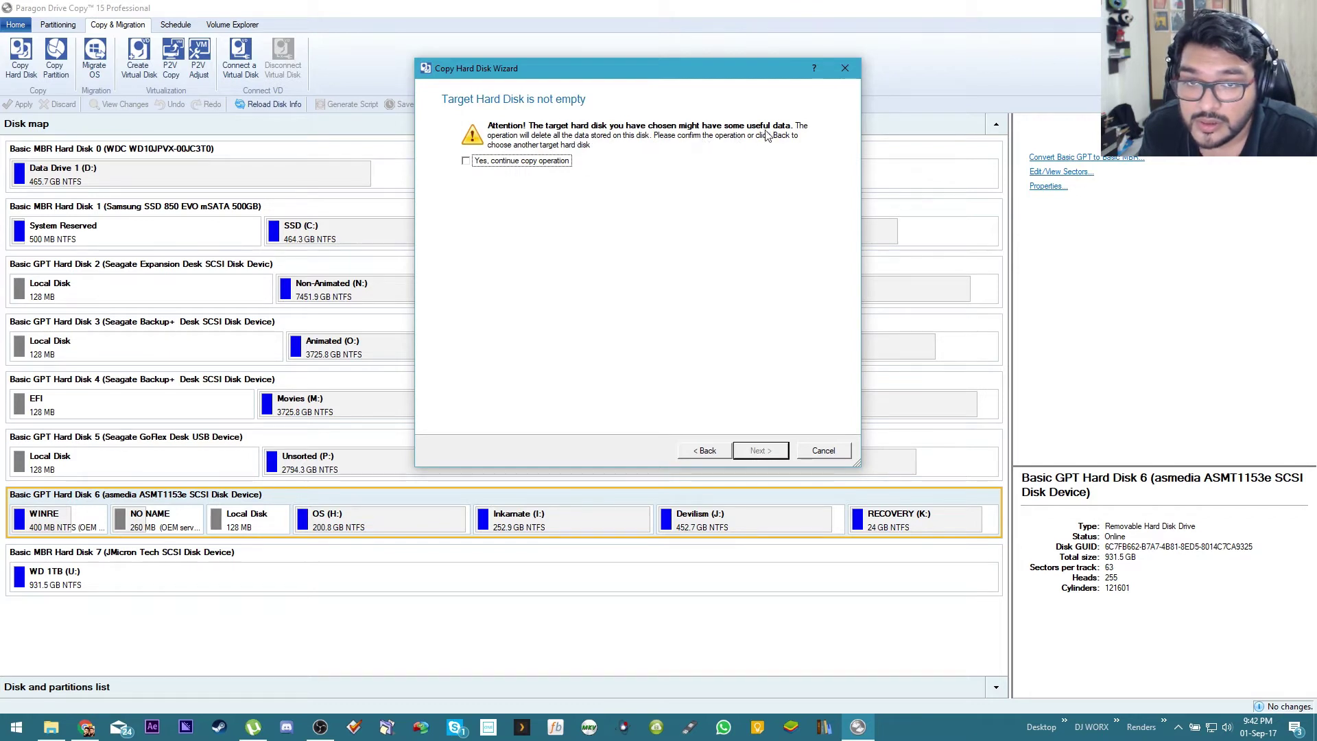
pyautogui.click(557, 161)
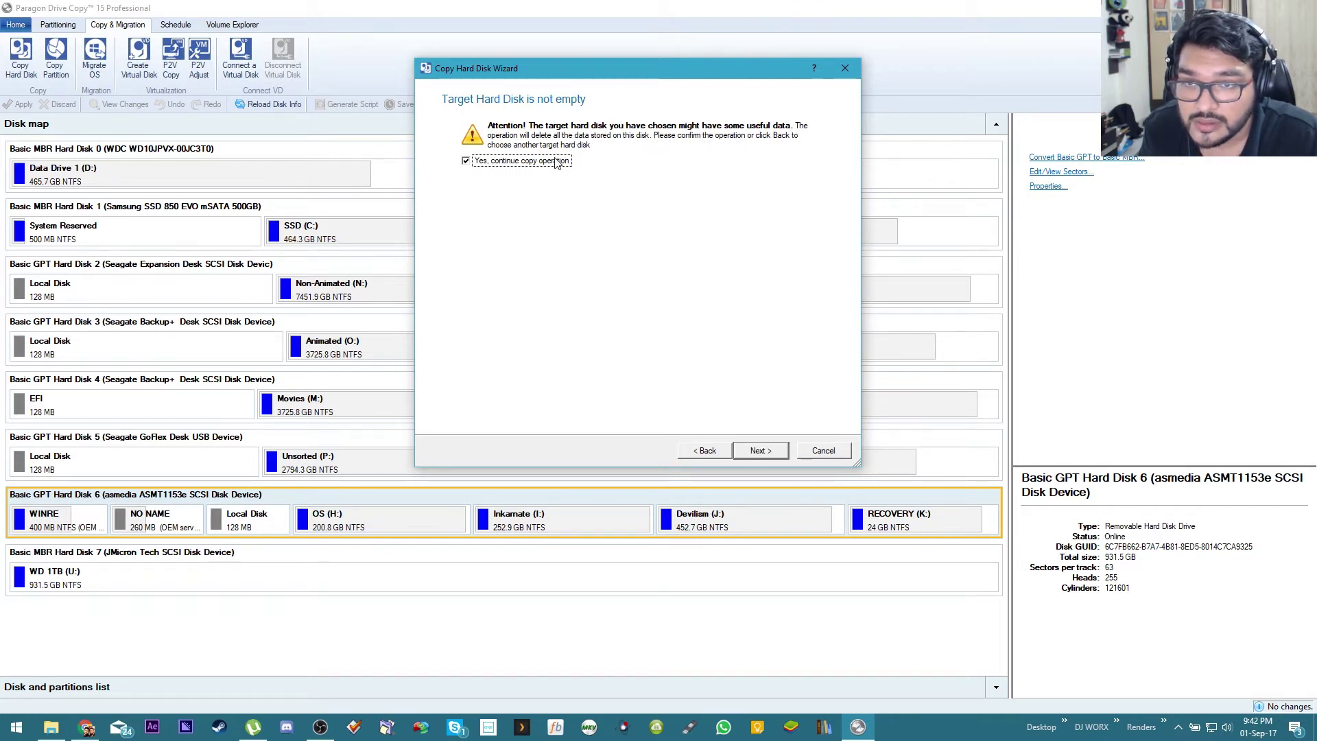
# Step: Keep proportional resizing with free blocks removed, filling Disk 7's 931.5 GB, and accept the changes
pyautogui.click(754, 453)
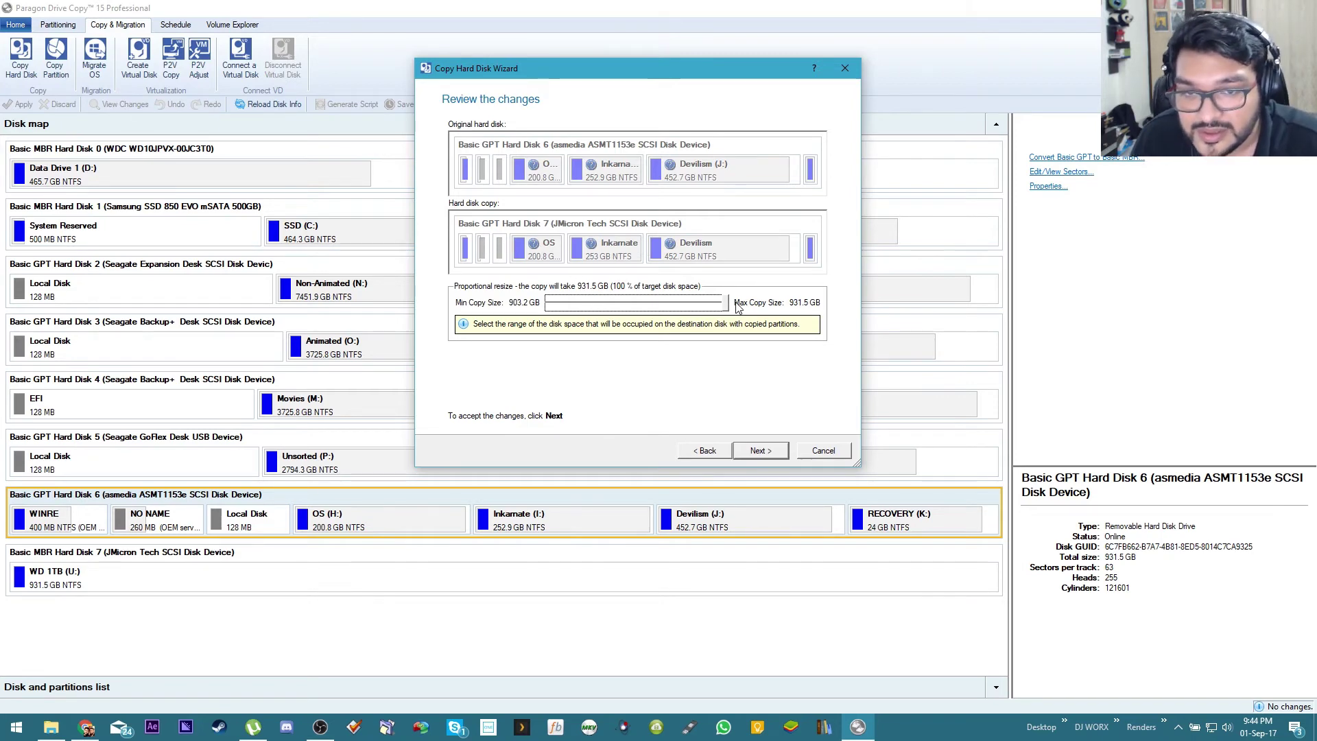
pyautogui.click(751, 451)
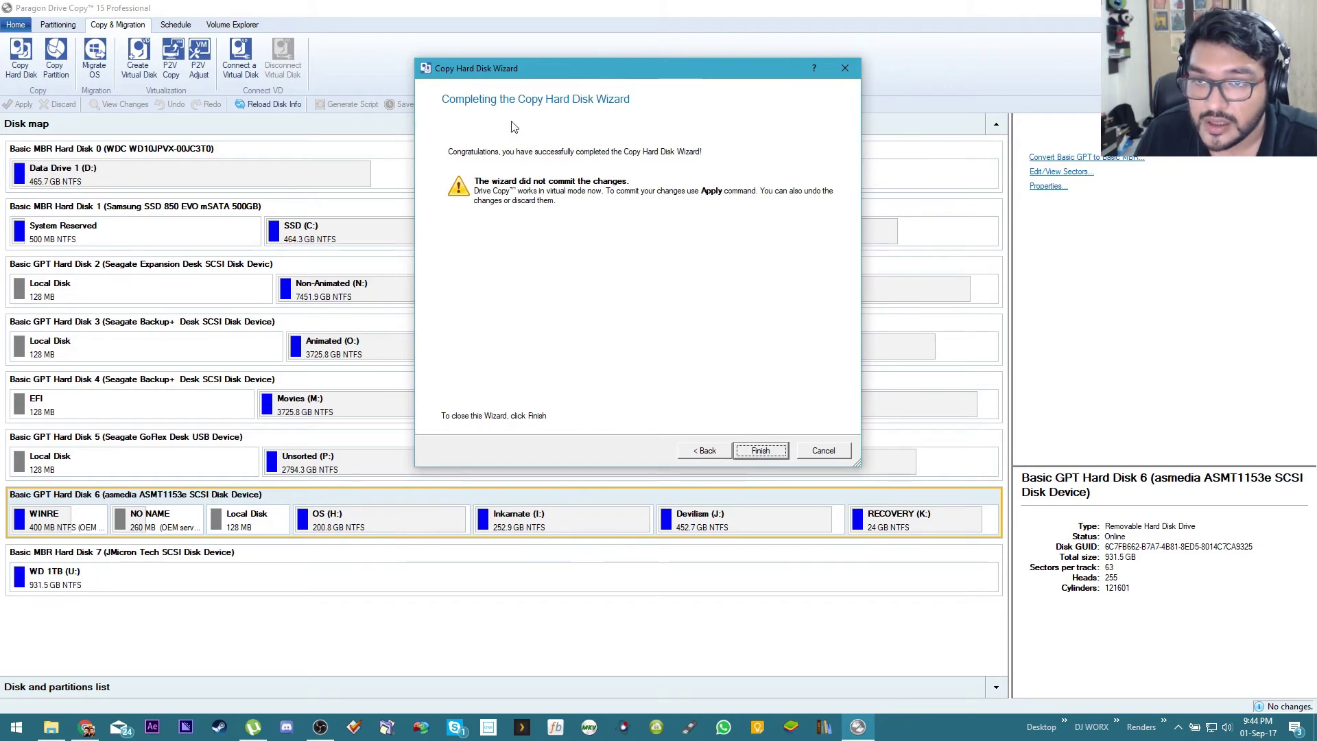
# Step: Finish the wizard and compare Disk 7's pending copy against Disk 6 in the disk map
pyautogui.click(749, 453)
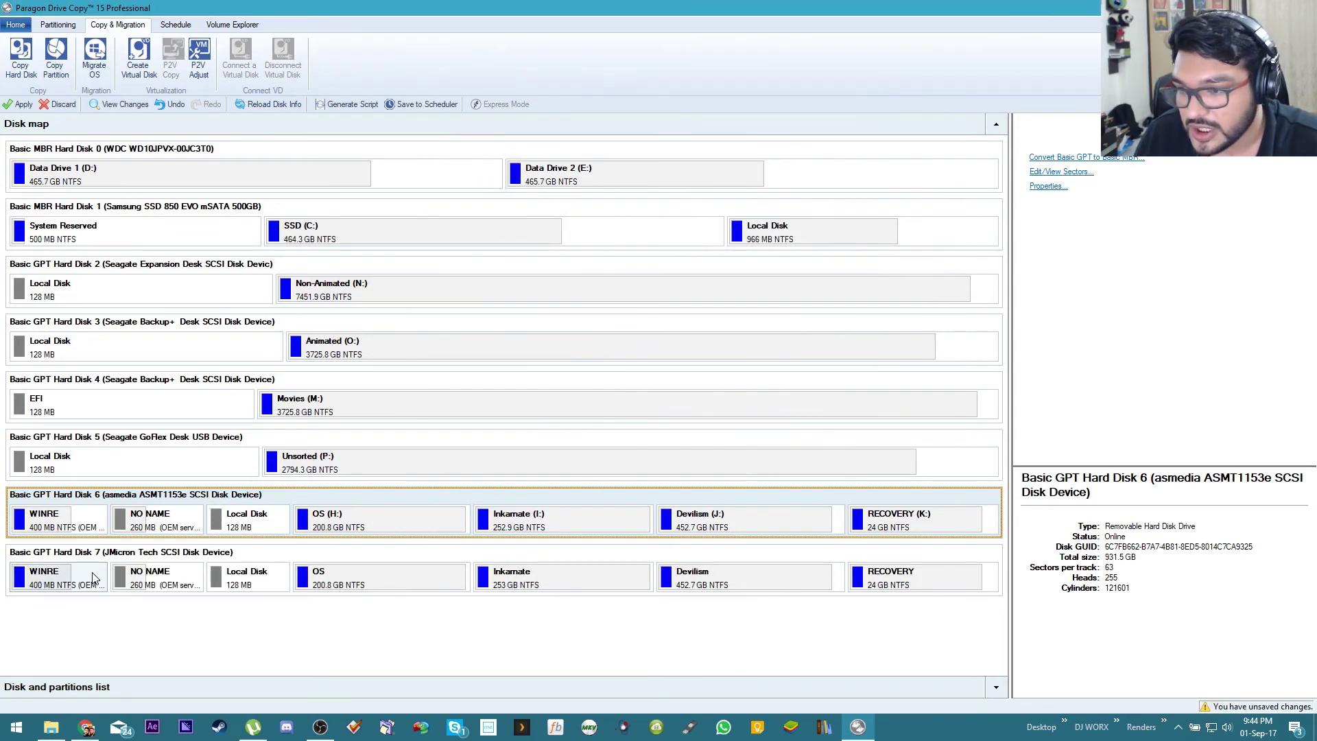
pyautogui.click(518, 555)
pyautogui.click(513, 506)
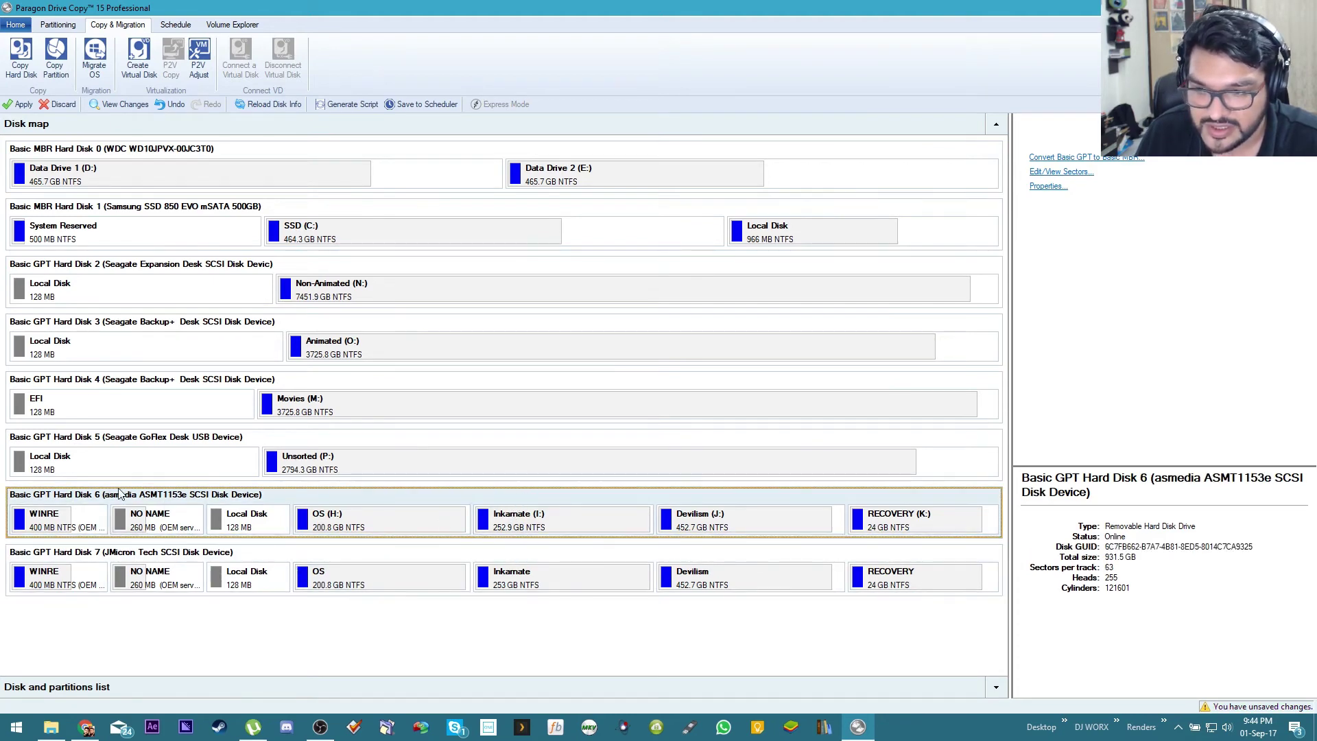
pyautogui.click(87, 567)
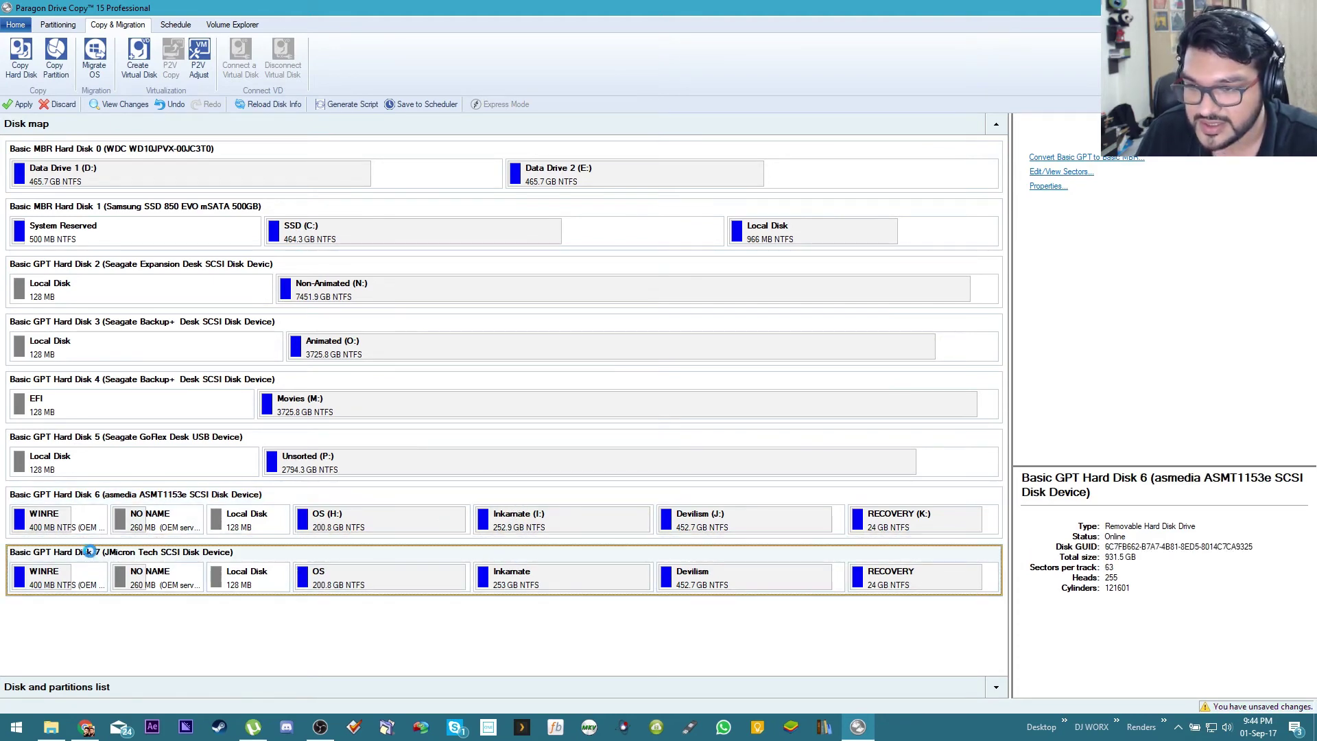
pyautogui.click(114, 500)
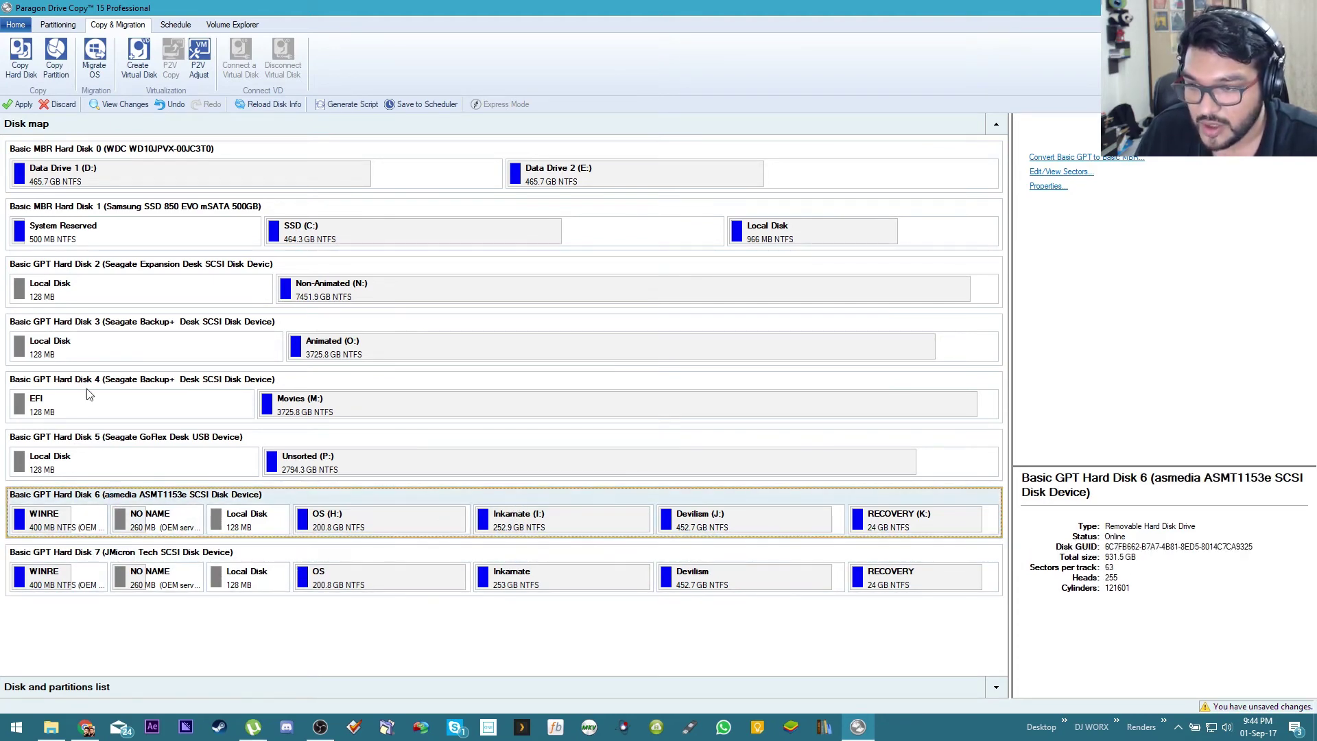
pyautogui.click(17, 105)
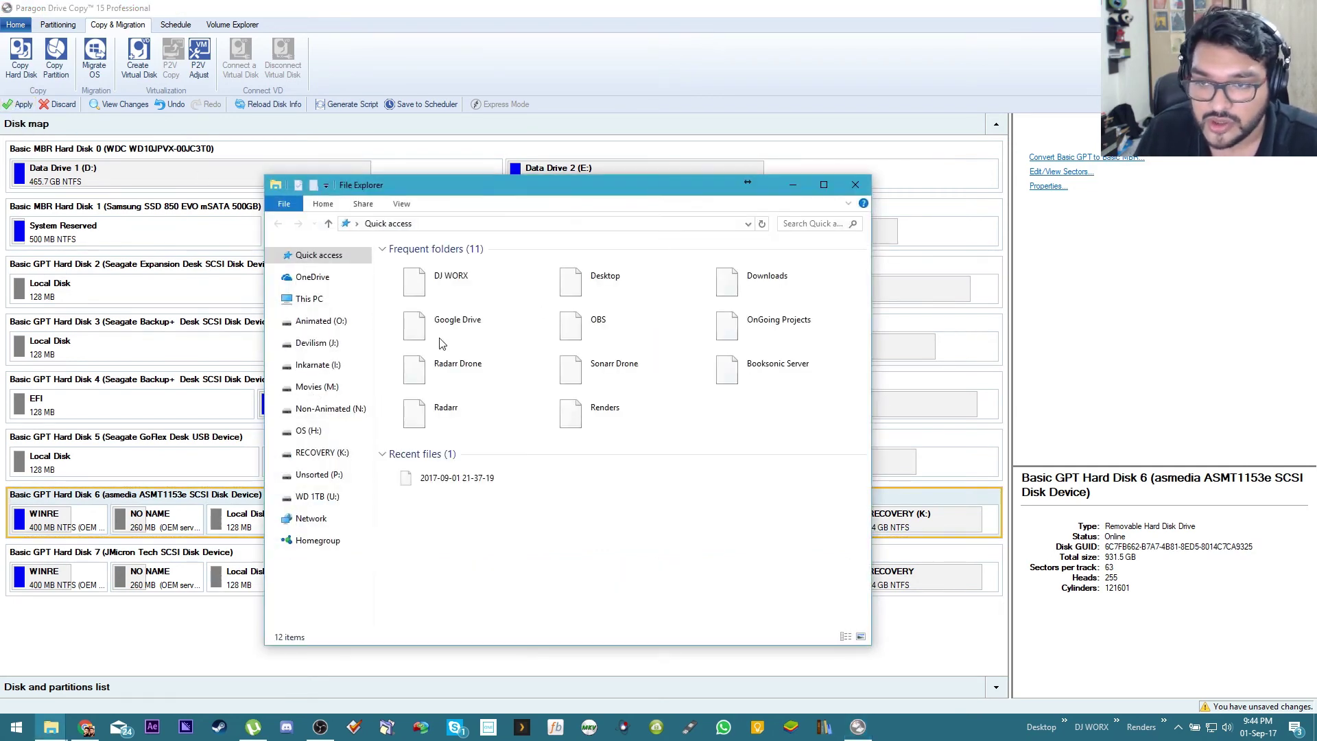
pyautogui.click(308, 300)
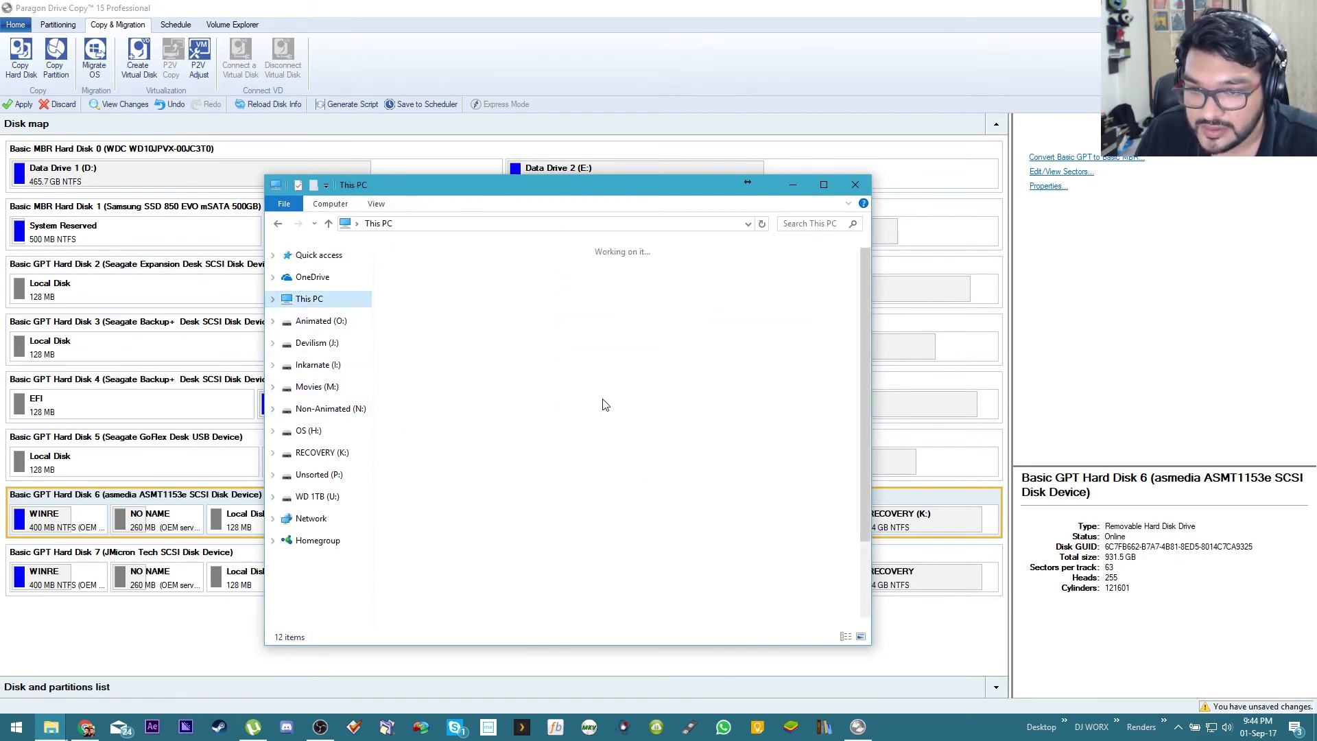
pyautogui.scroll(-3, 636, 511)
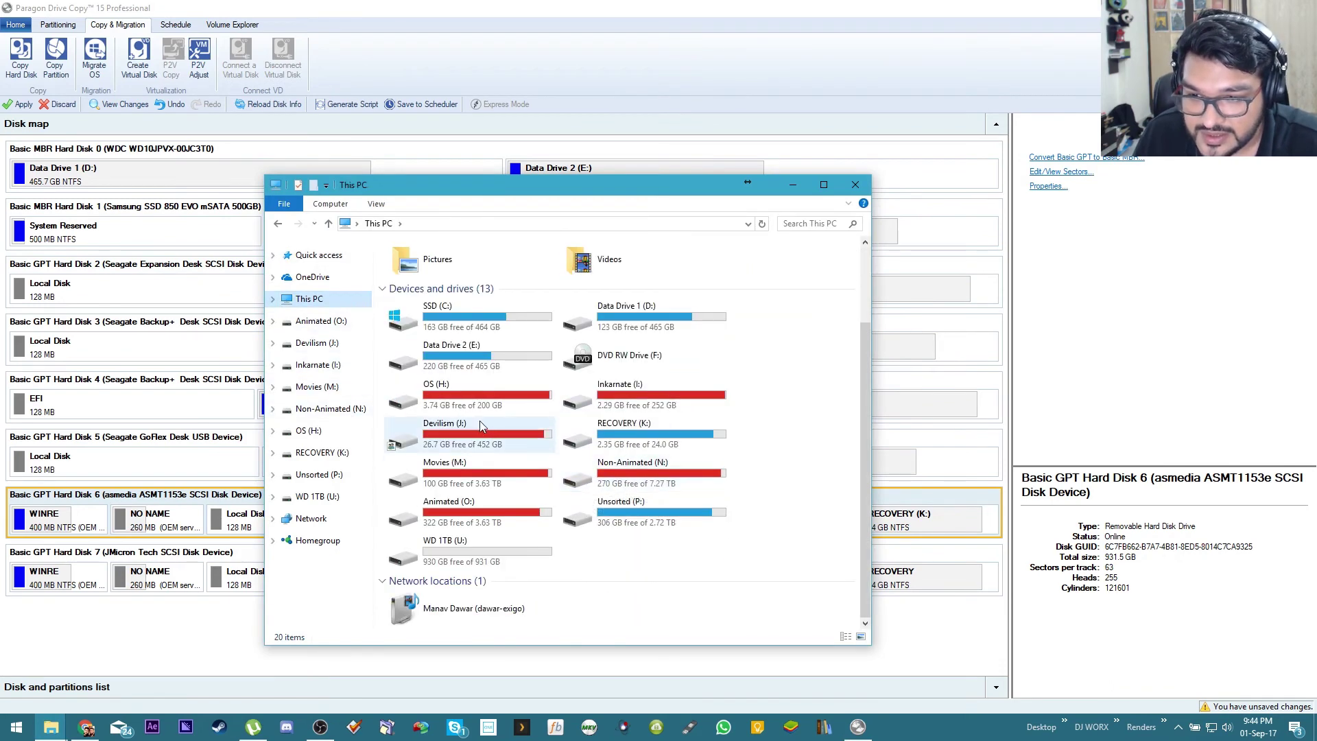
pyautogui.click(540, 396)
pyautogui.keyDown('ctrl'); pyautogui.click(564, 400); pyautogui.keyUp('ctrl')
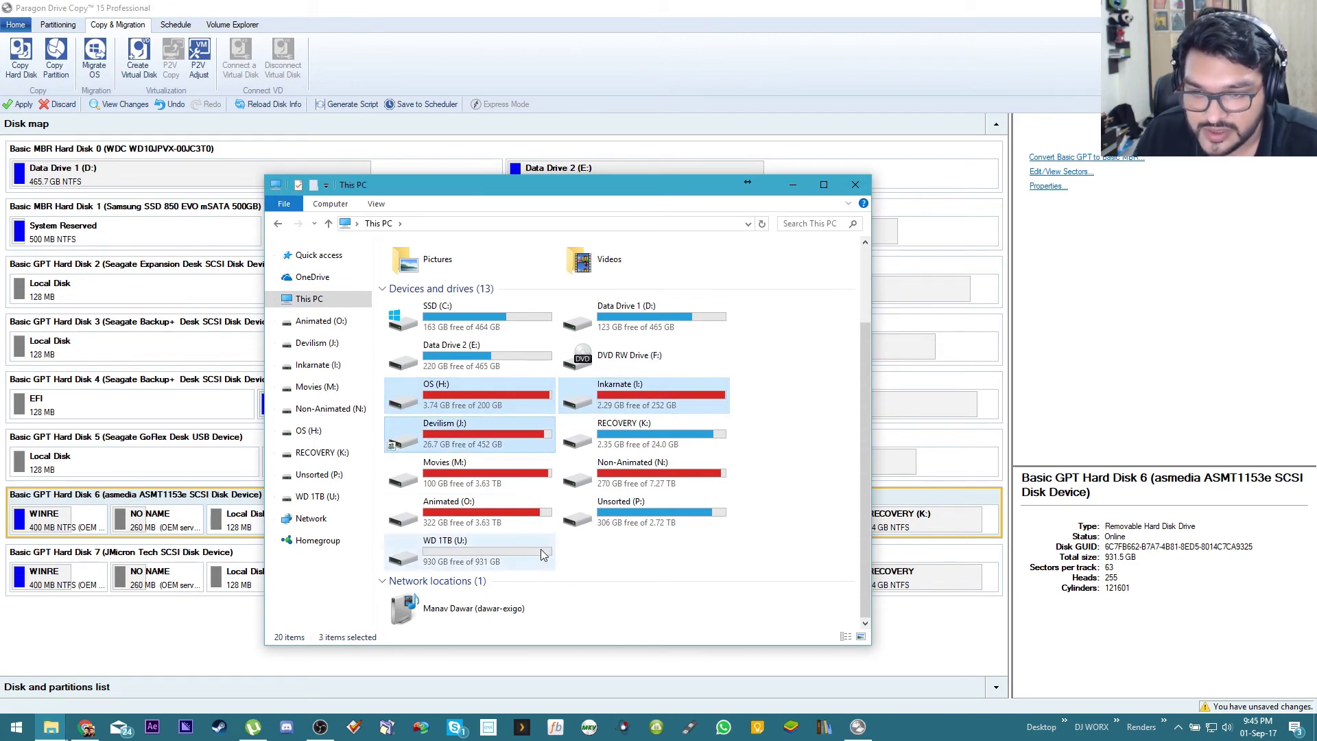
pyautogui.click(508, 550)
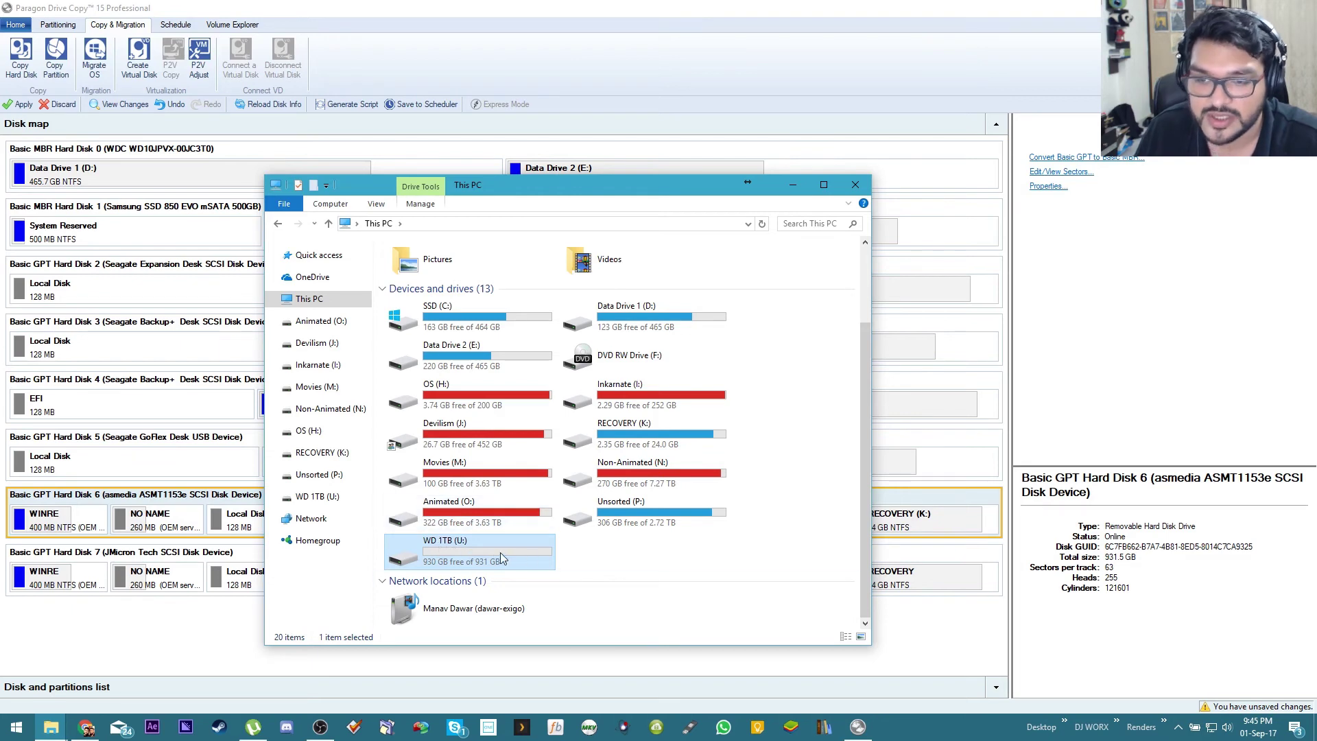
# Step: Close File Explorer, then apply and confirm the pending Disk 6 to Disk 7 copy
pyautogui.click(856, 184)
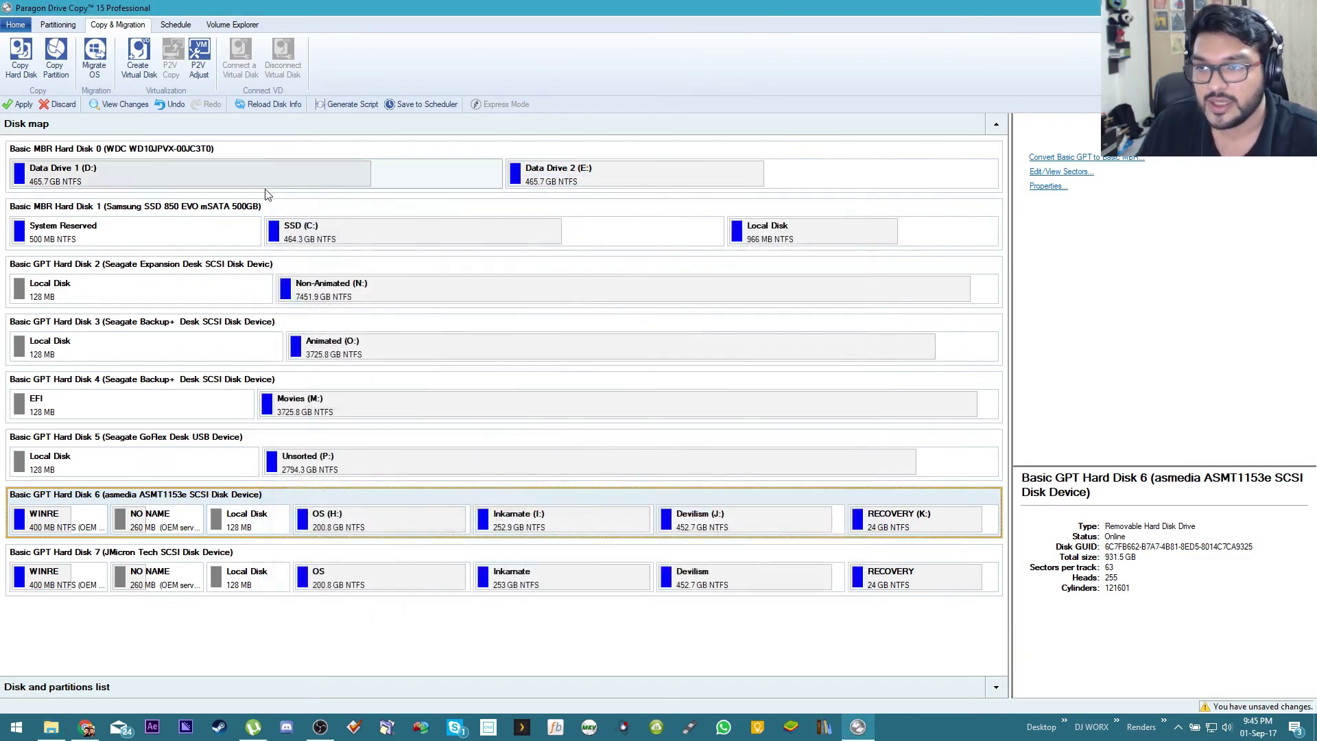
pyautogui.click(21, 105)
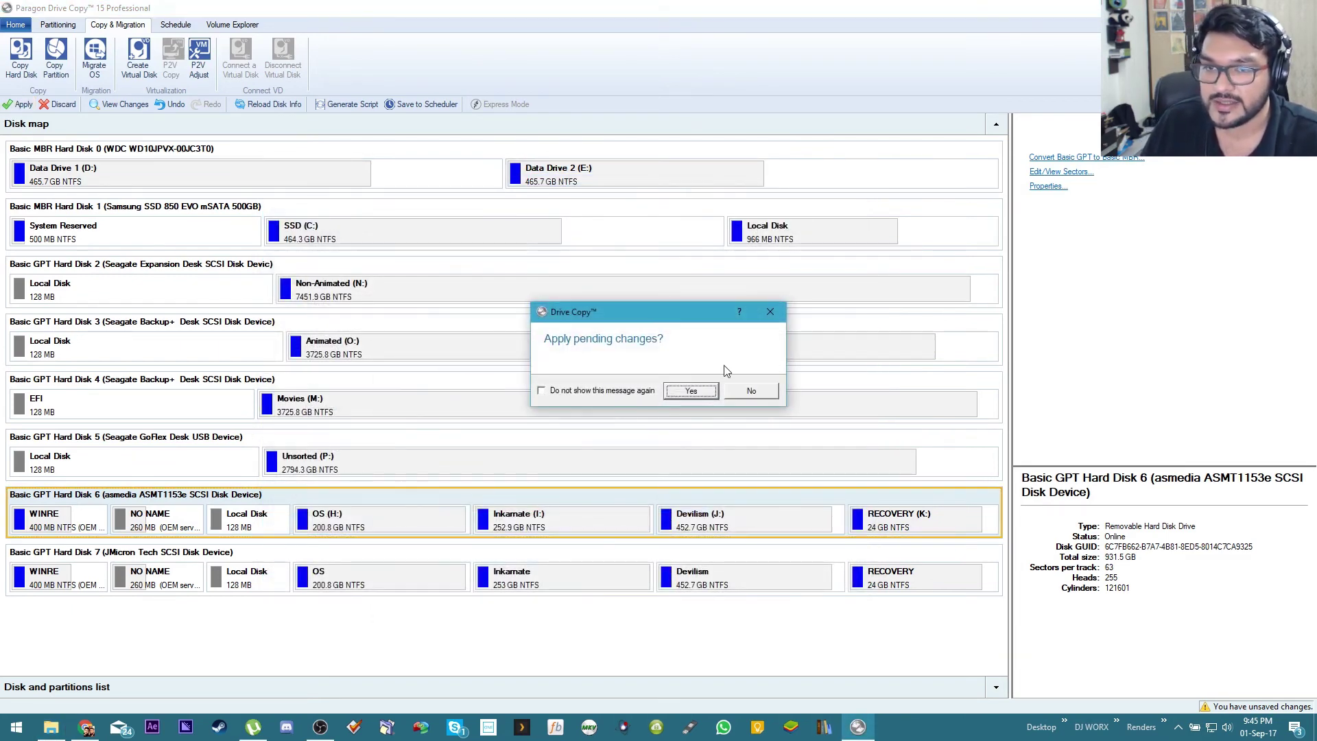
pyautogui.click(700, 393)
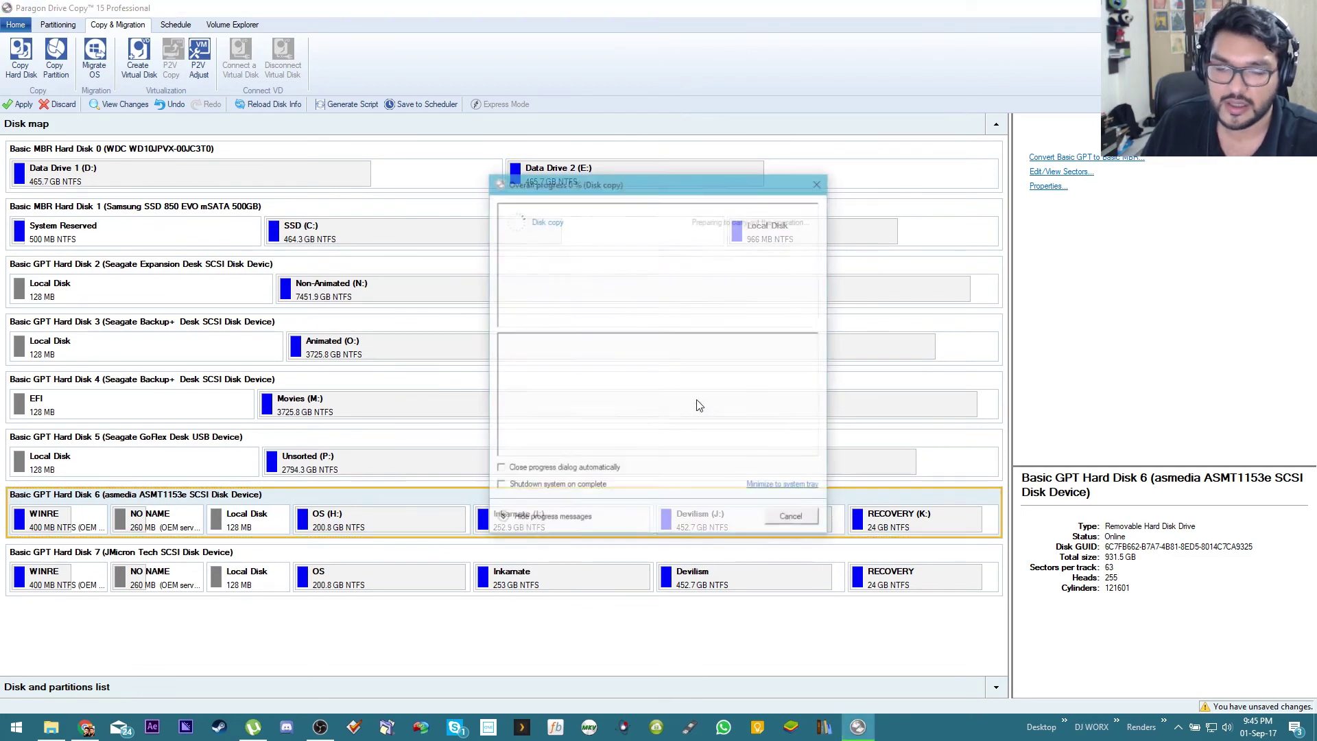